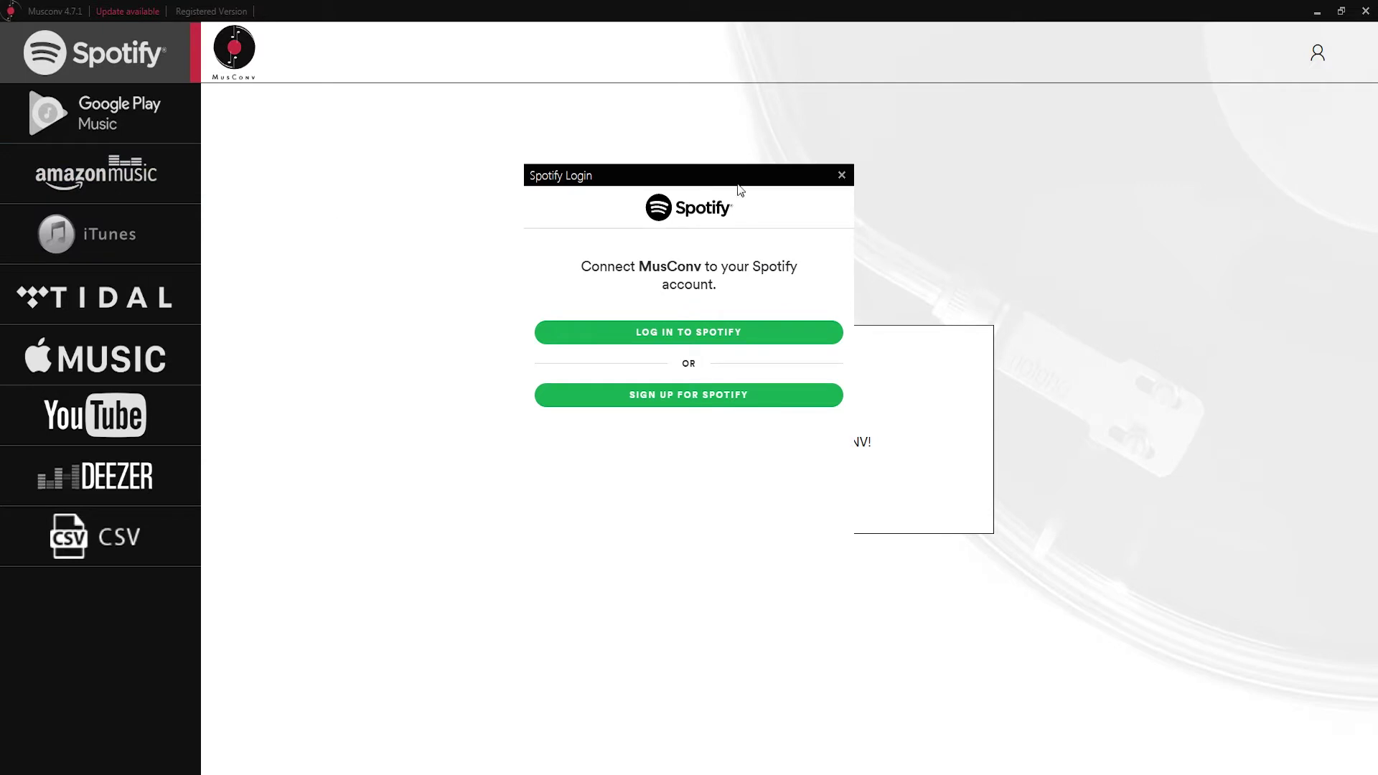
Step: Log in to Spotify through Facebook, approve MusConv's access, then sign in to Amazon Music
drag(729, 185, 745, 192)
click(761, 344)
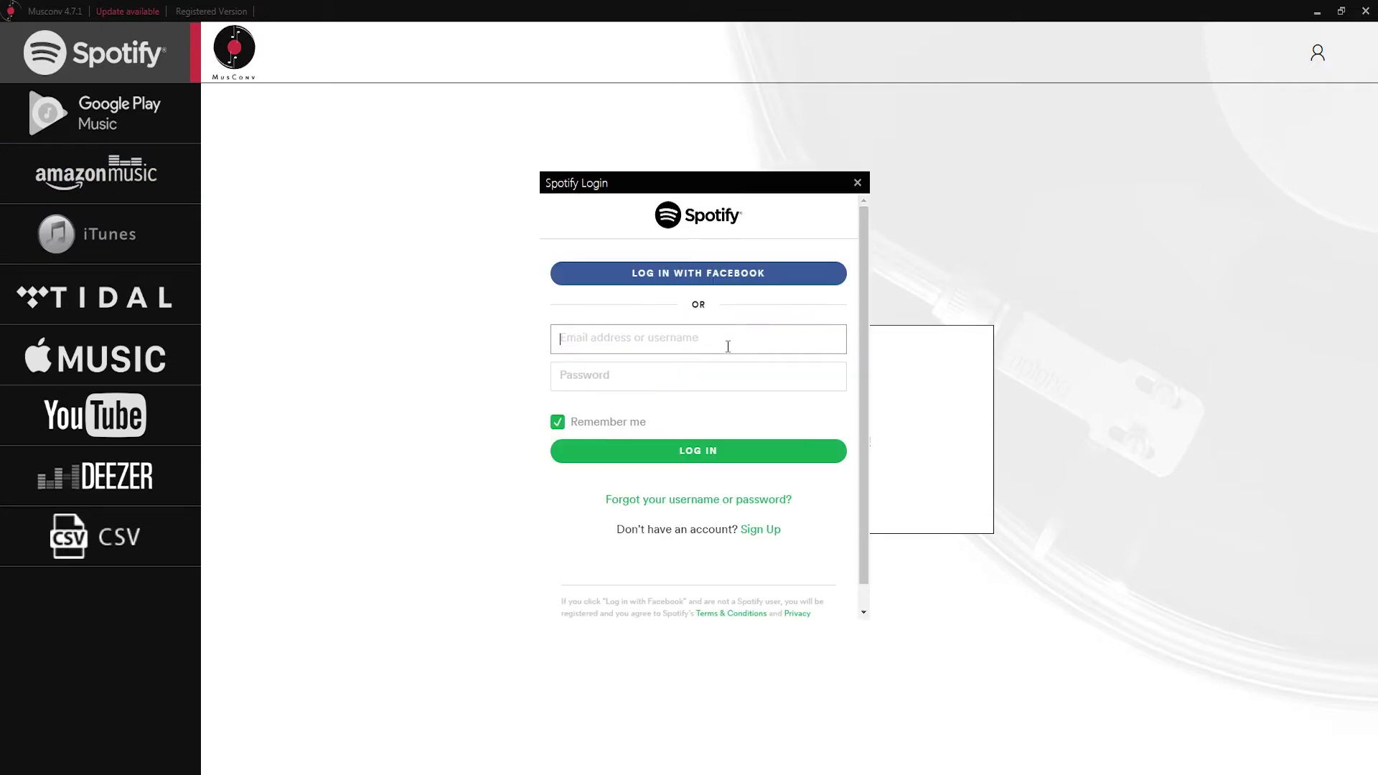
click(704, 280)
click(752, 474)
click(766, 603)
click(99, 178)
click(823, 414)
Step: Switch back to Spotify and approve access so its seven albums load with track counts
click(109, 53)
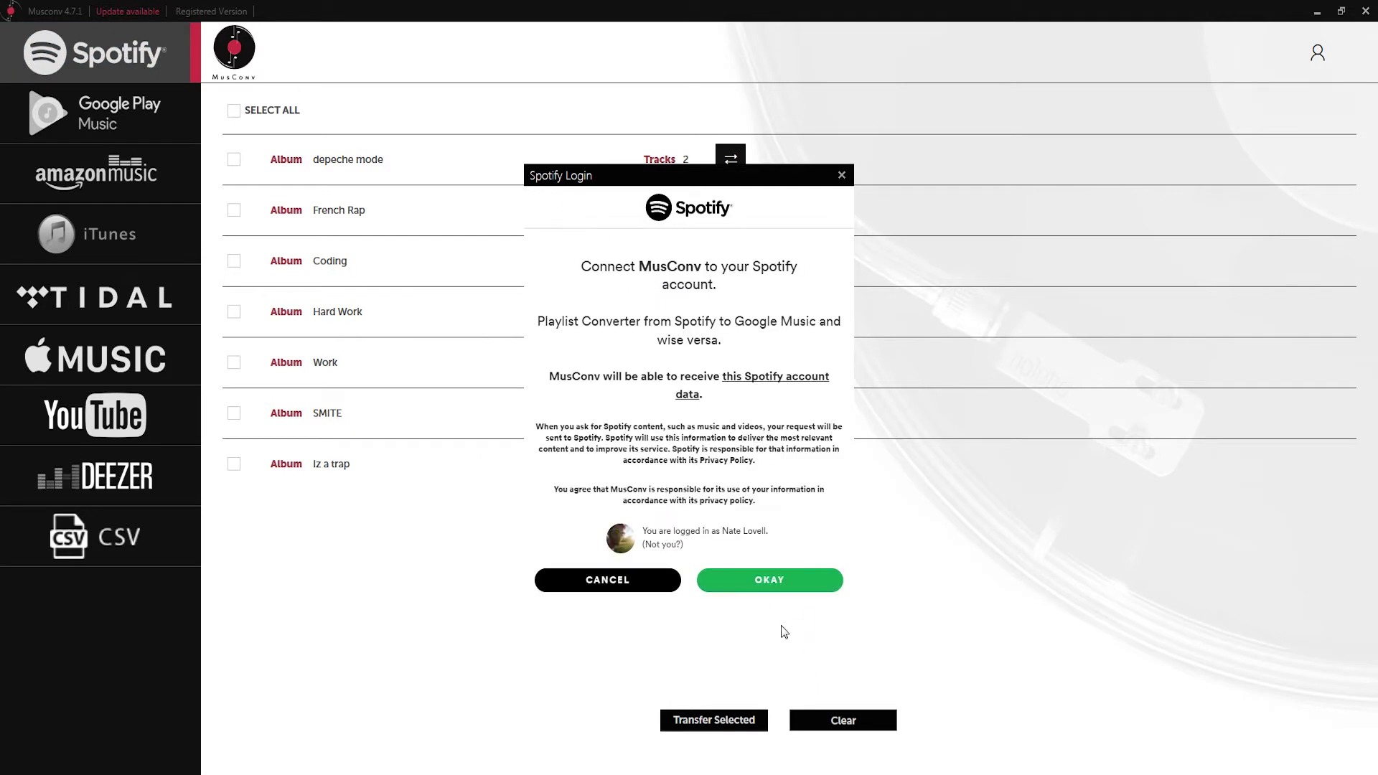
click(731, 582)
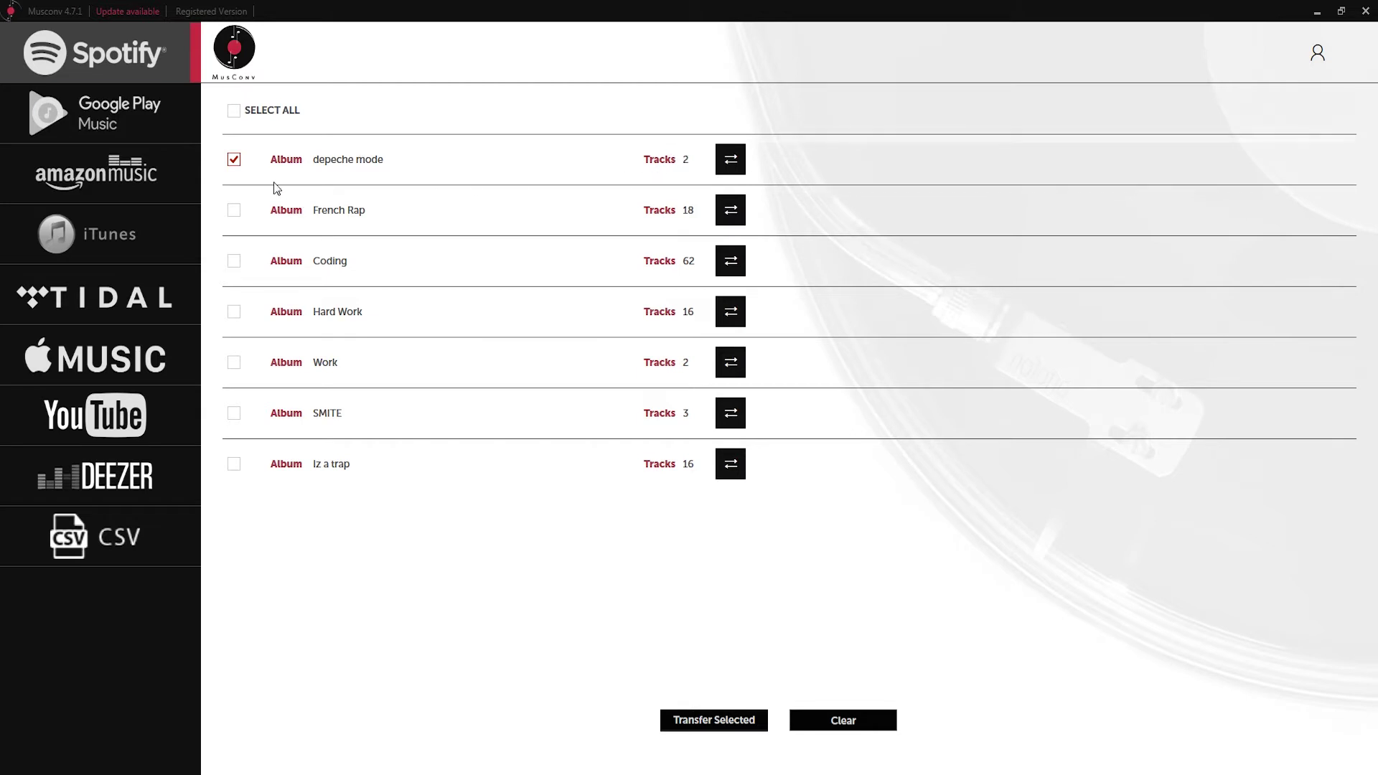
Step: Normal-transfer the depeche mode playlist to Amazon, signing in with the Amazon account password
click(729, 161)
mouse_move(753, 218)
click(887, 244)
key(ctrl+v)
click(661, 392)
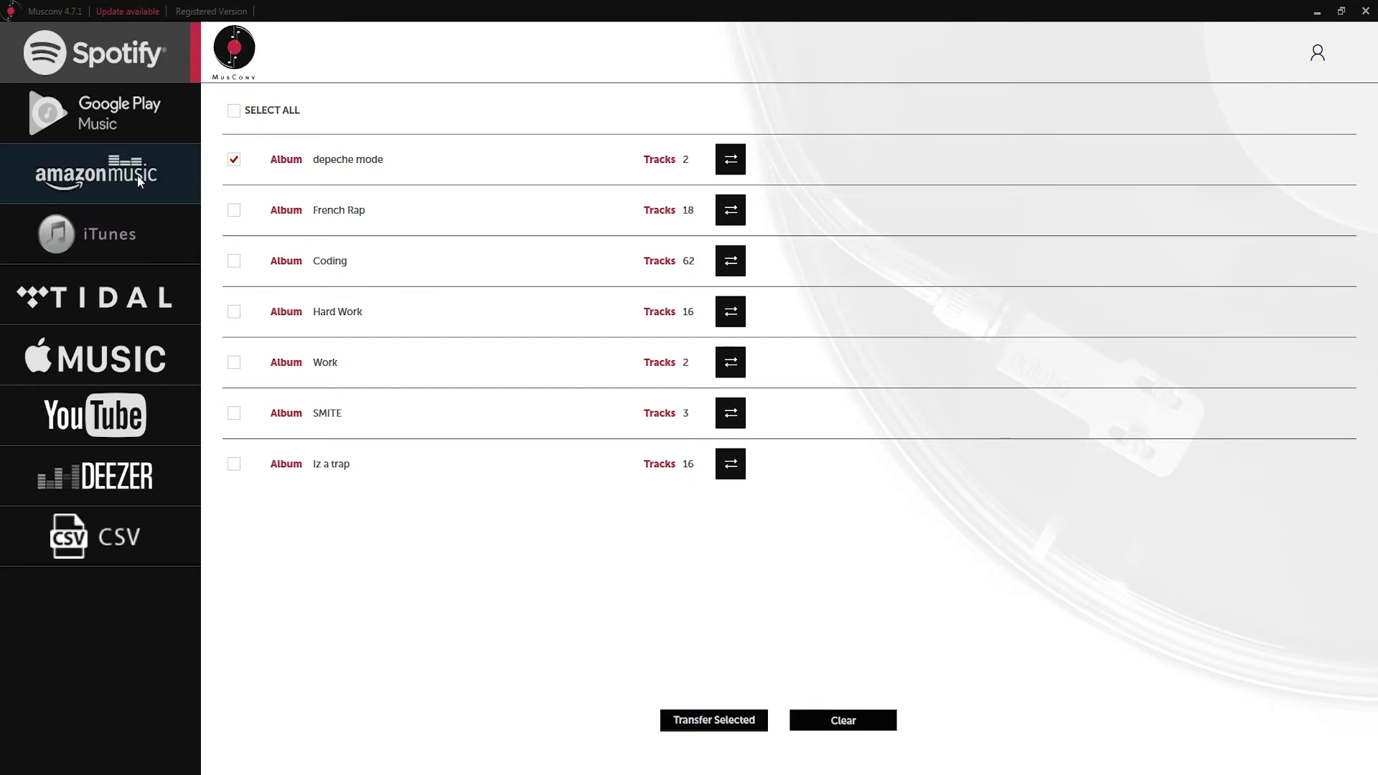
Step: Switch to Amazon Music and scroll to the transferred depeche mode playlist
click(137, 175)
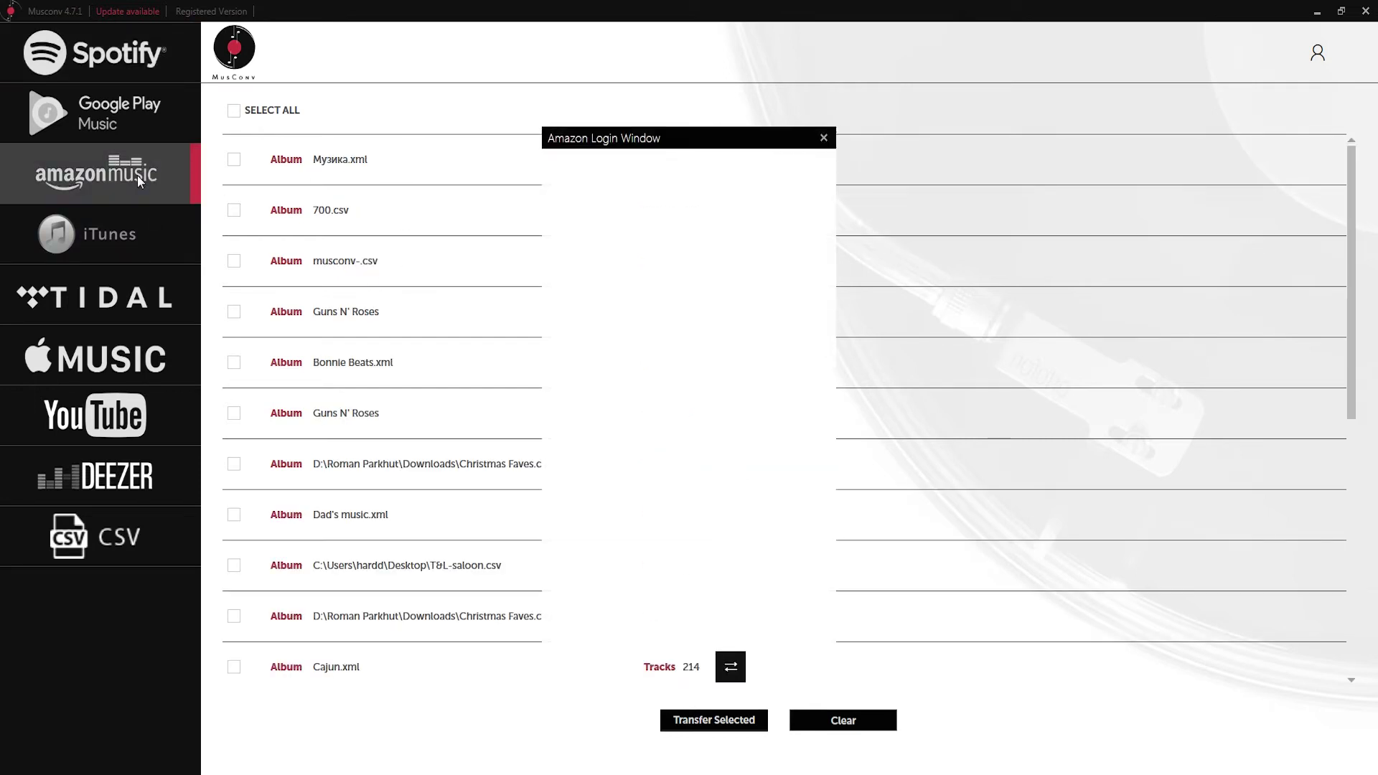
scroll(440, 414, down, 5)
scroll(430, 409, down, 1)
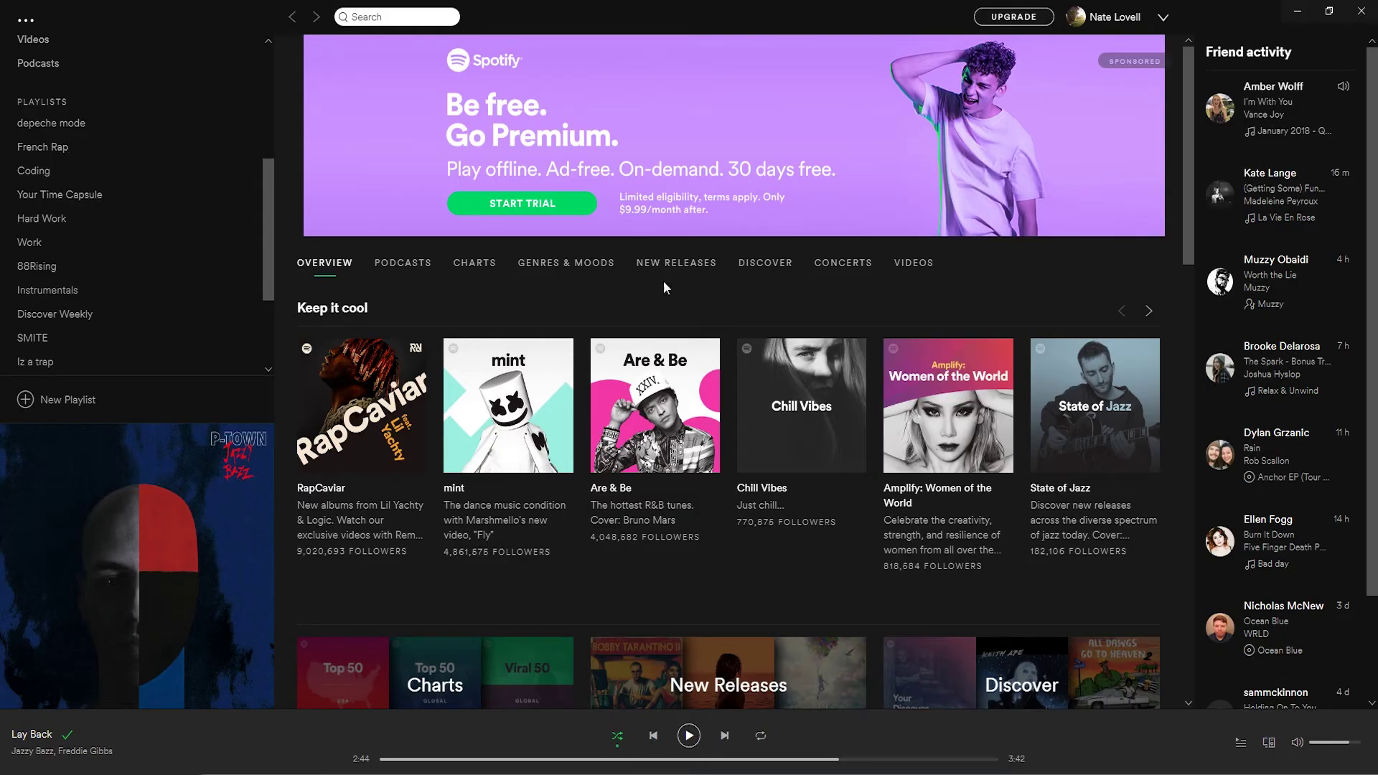
Step: Delete the original depeche mode playlist in Spotify and close the Spotify window
click(44, 124)
right_click(49, 123)
click(118, 276)
click(438, 137)
click(1352, 15)
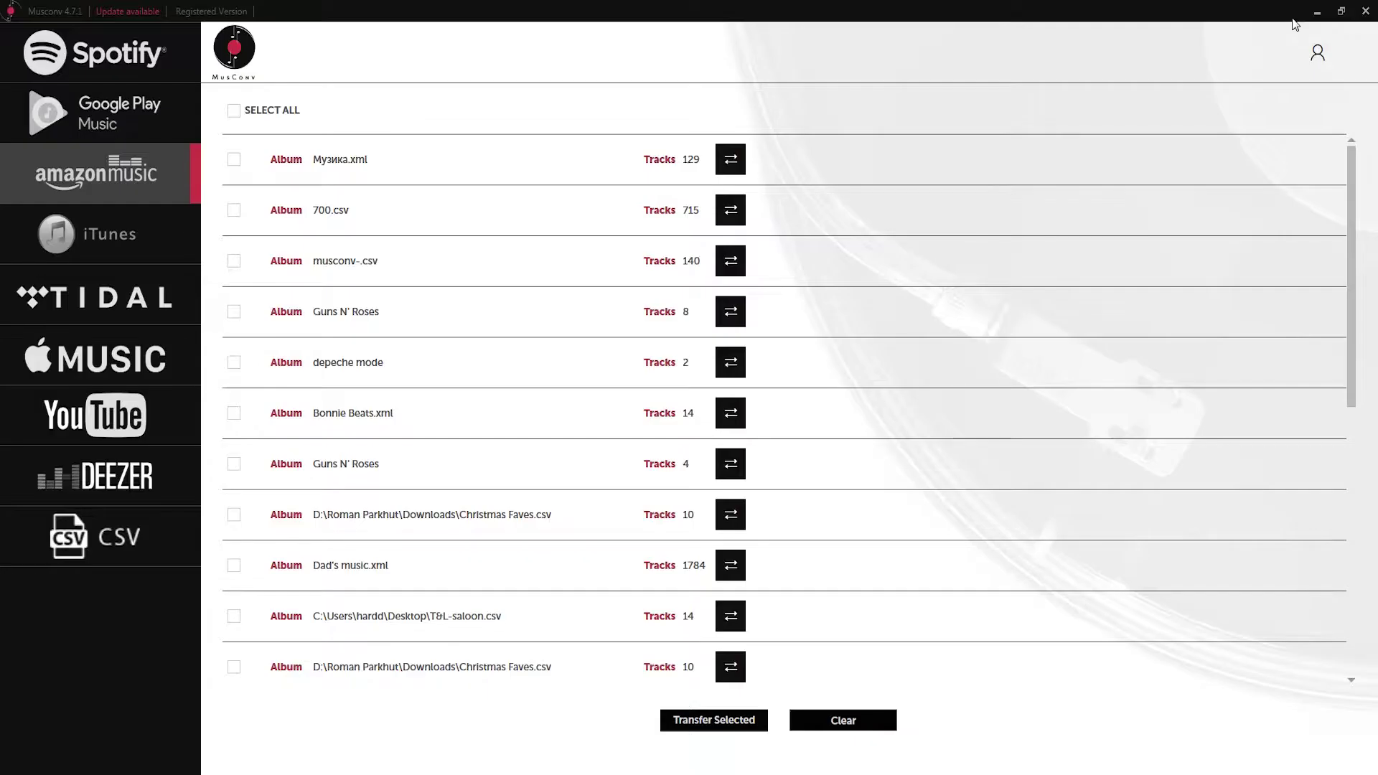
scroll(241, 551, down, 3)
Step: Tick depeche mode in Amazon Music and normal-transfer it back to Spotify, confirming access
scroll(240, 551, down, 3)
click(233, 562)
click(737, 568)
mouse_move(739, 593)
click(894, 622)
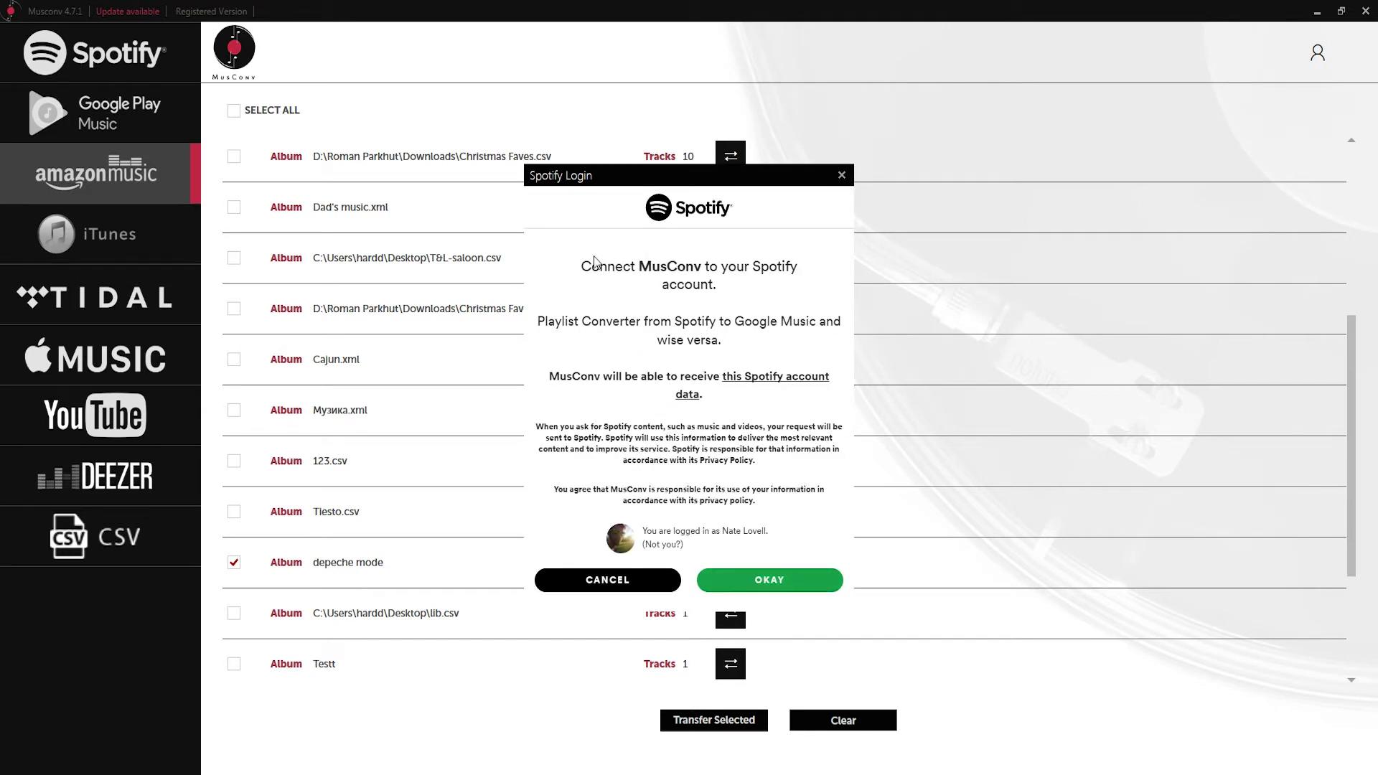
key(Return)
Step: Save the depeche mode playlist as 'depeche mode playlist from spotify.csv' in Documents
click(719, 157)
mouse_move(772, 266)
click(870, 270)
drag(215, 12, 347, 188)
text(depeche mode playlist from spotify)
key(Return)
Step: Open the saved CSV in Excel and auto-fit column A to show full track IDs
double_click(552, 466)
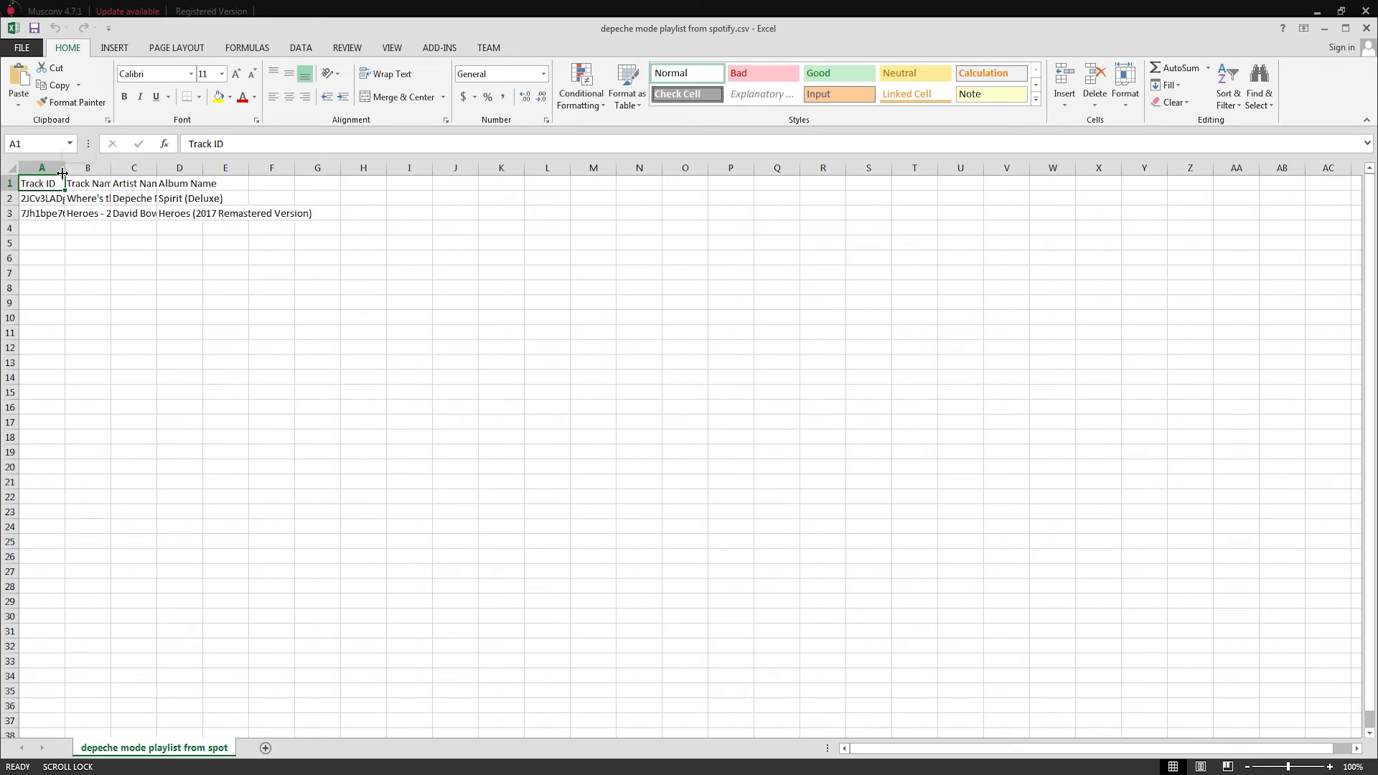
drag(63, 173, 458, 172)
double_click(122, 173)
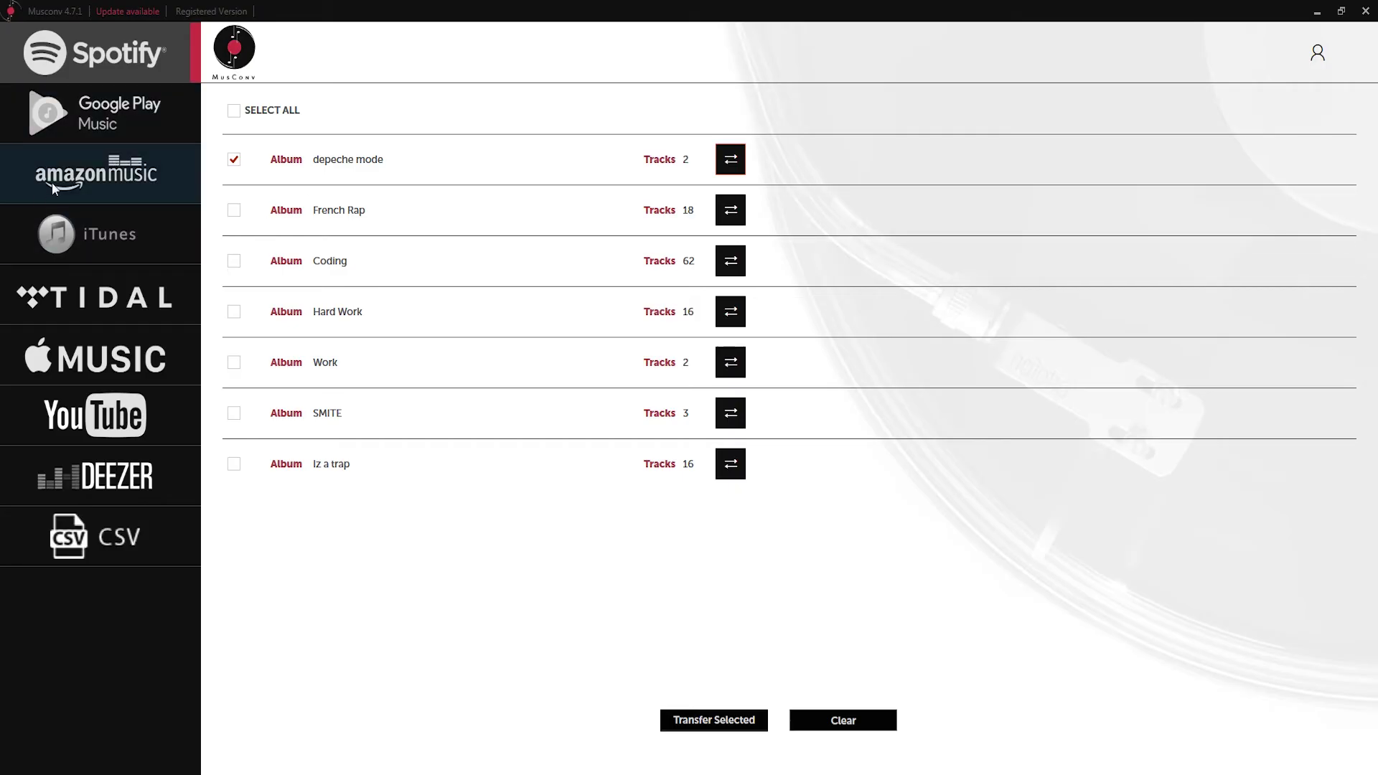
Step: Sign in to Amazon Music and save the Guns N' Roses playlist as a CSV file
click(52, 183)
click(622, 385)
click(730, 311)
click(868, 421)
text(guns n roses)
click(707, 549)
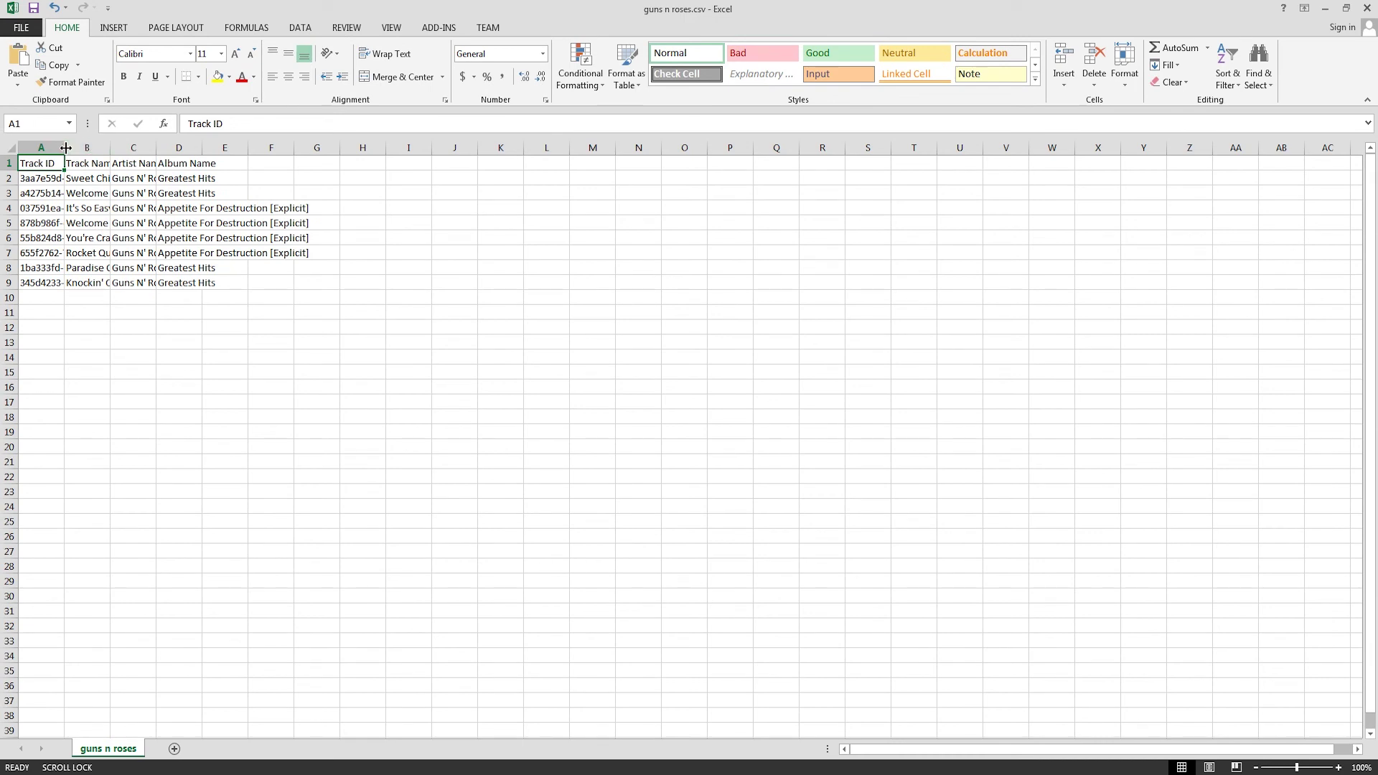
Step: Auto-fit columns A–D, widen column A for full IDs, and check cells A2, B2, C2, D3
double_click(65, 148)
drag(136, 147, 283, 144)
click(92, 181)
click(299, 185)
click(562, 182)
click(647, 190)
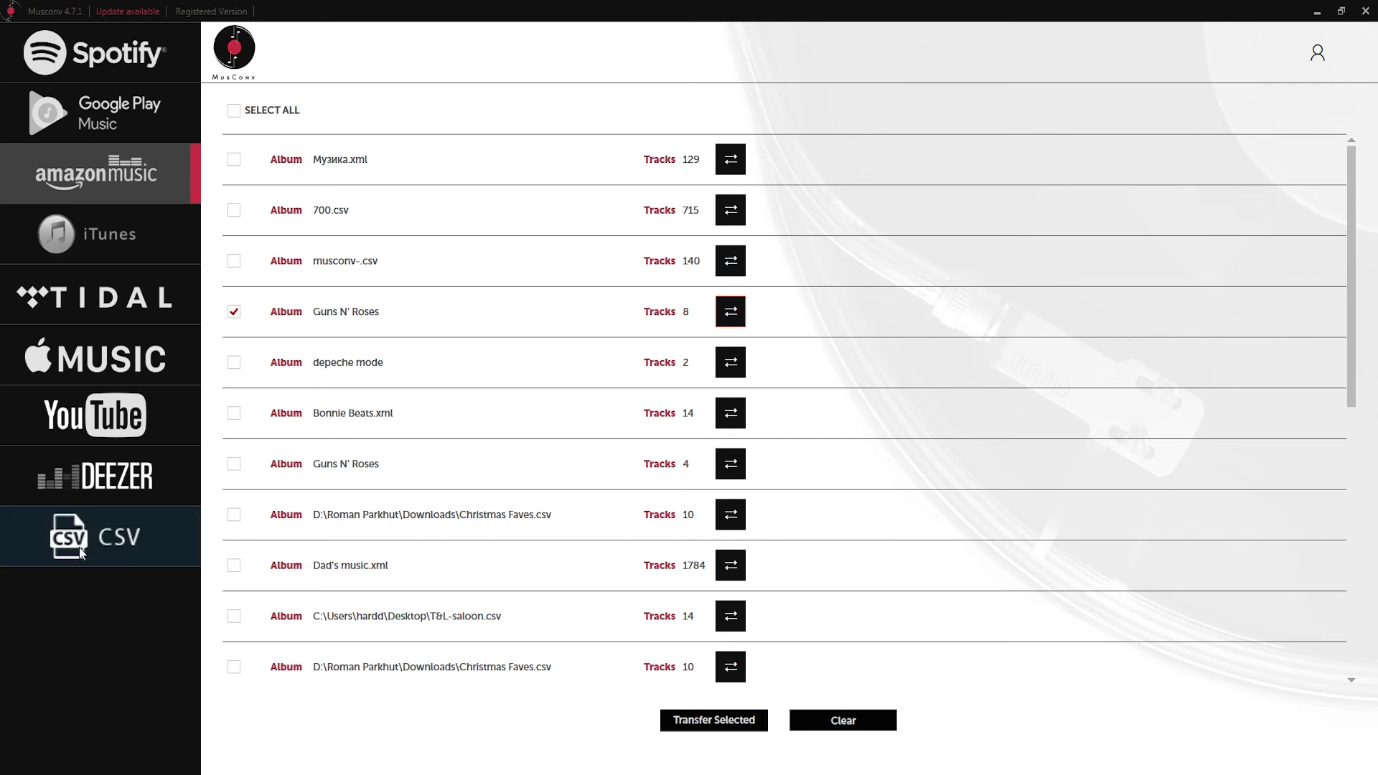
Step: In the CSV source, open depeche mode playlist from spotify.csv from Documents
click(79, 547)
click(468, 236)
scroll(1115, 430, down, 3)
click(836, 445)
double_click(835, 439)
Step: Select the Where's the Revolution and Heroes tracks and add the CSV playlist
click(549, 307)
click(738, 320)
click(839, 236)
Step: Send the spotify.csv depeche mode playlist to Amazon Music as a normal transfer, signing in with the account password
click(735, 161)
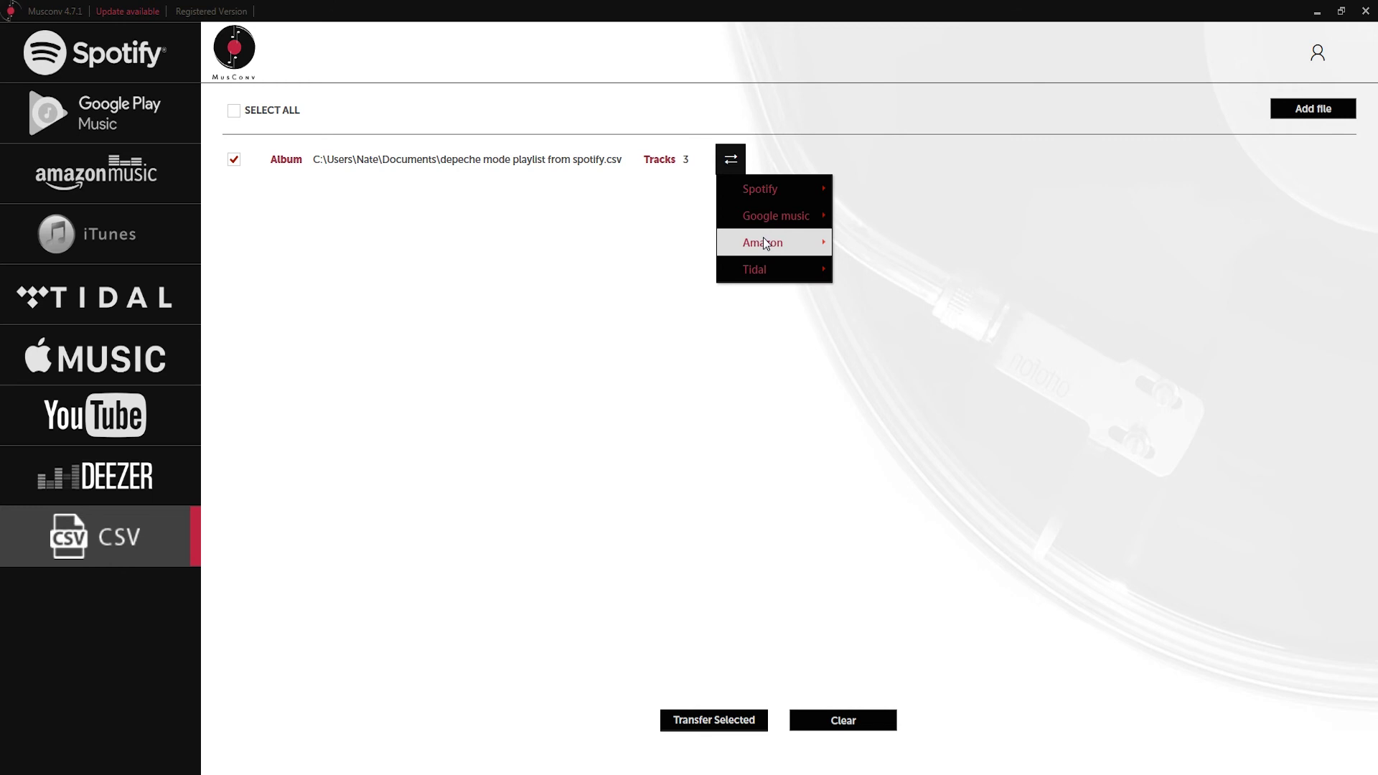
mouse_move(805, 244)
click(868, 267)
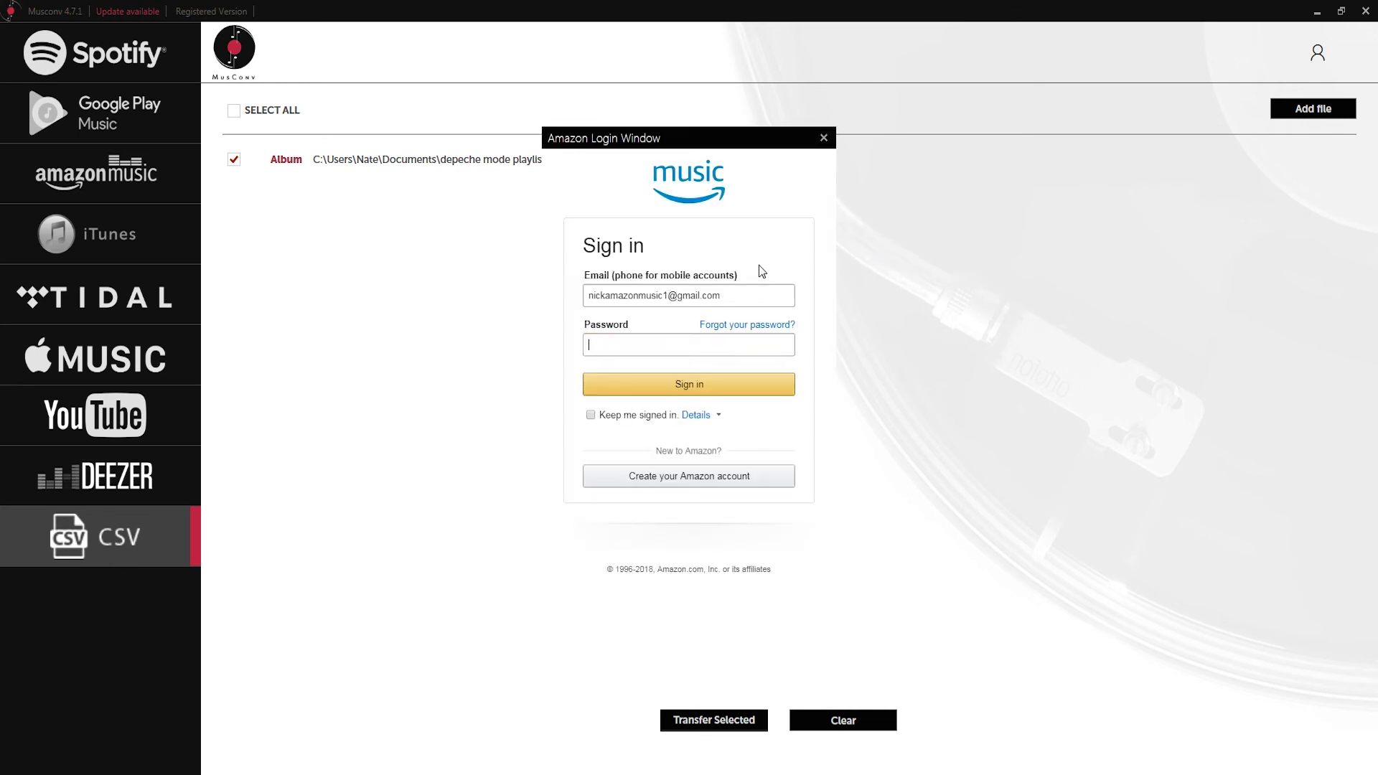
key(ctrl+v)
click(733, 388)
click(144, 159)
Step: Sign in to Amazon Music with the account password to list both depeche mode playlists
click(628, 345)
key(ctrl+v)
click(625, 392)
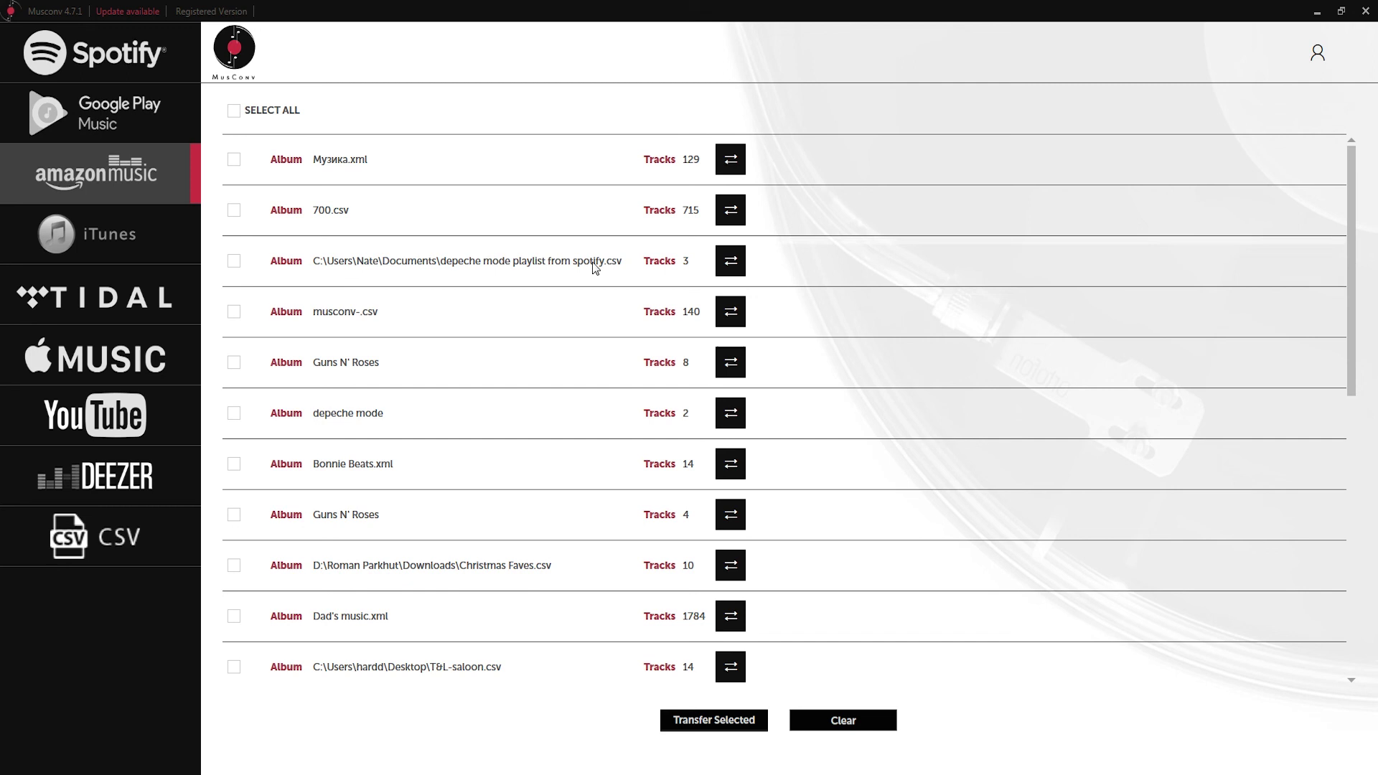